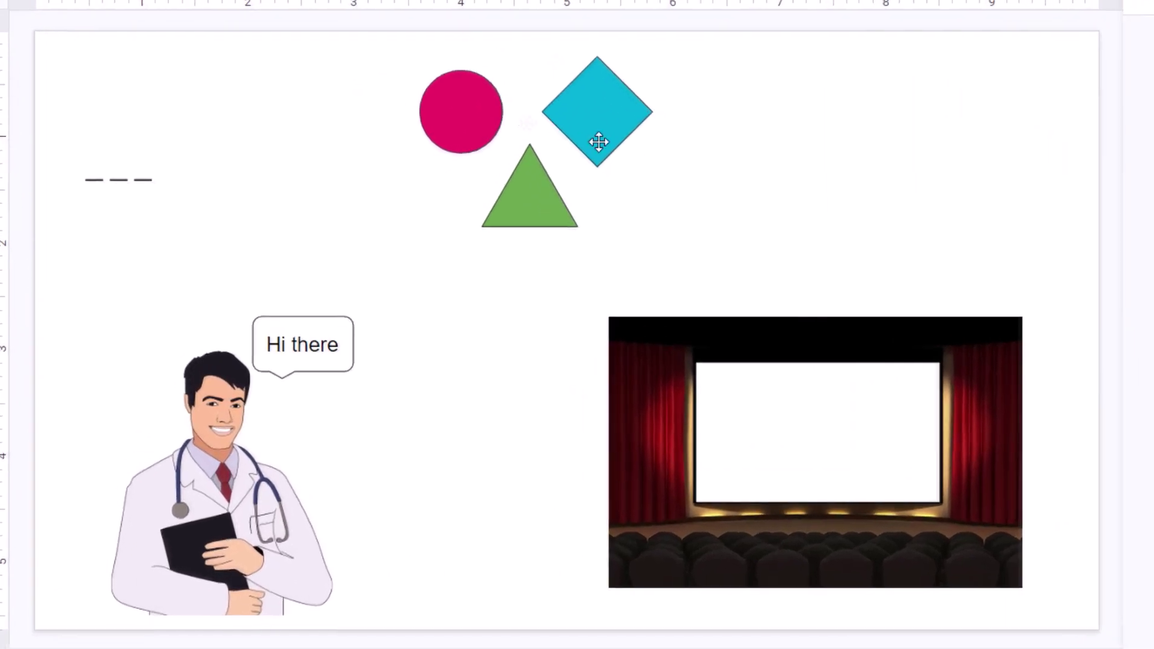
# - Select the cyan diamond, green triangle and magenta circle together on slide 3
pyautogui.click(609, 128)
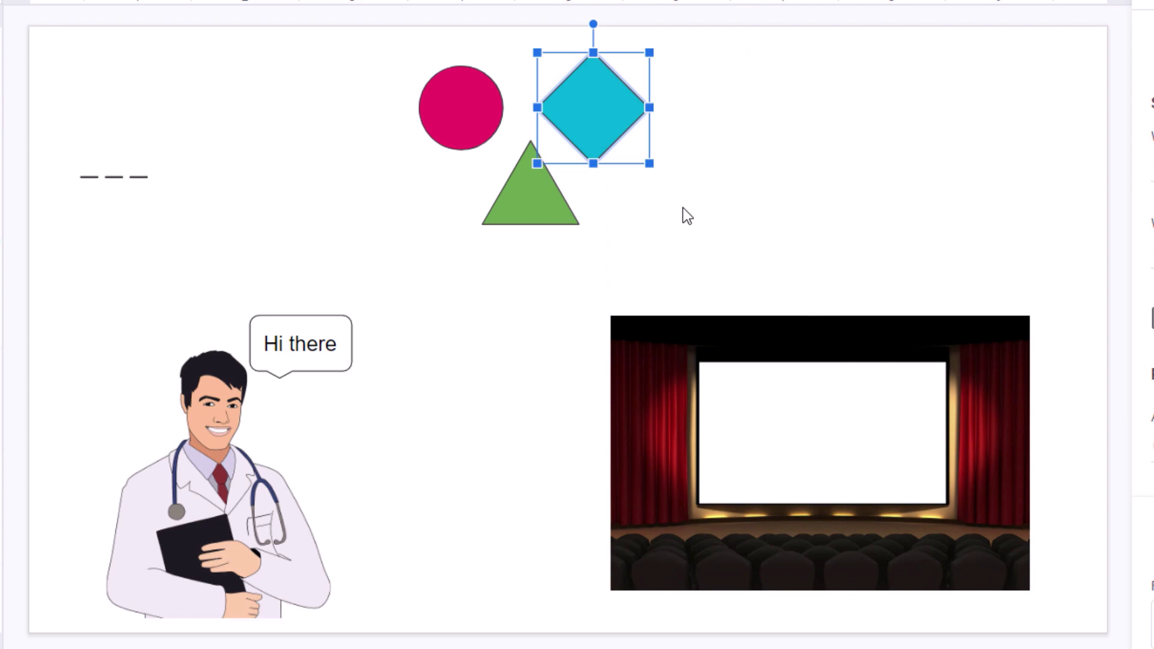
pyautogui.click(682, 207)
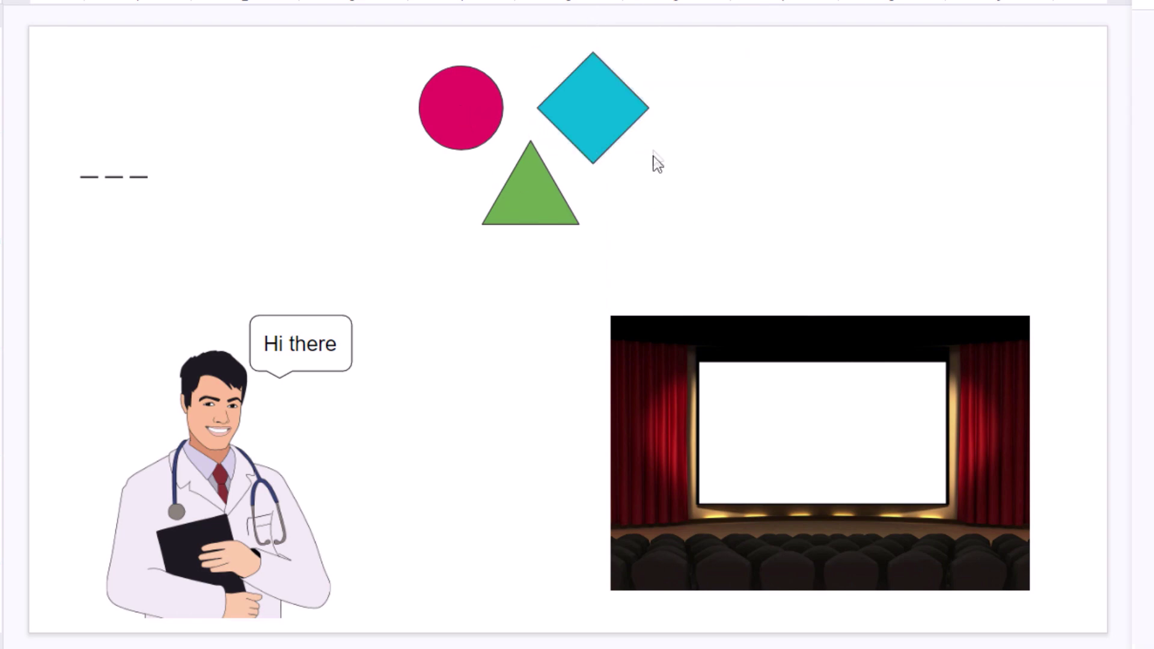
pyautogui.click(631, 124)
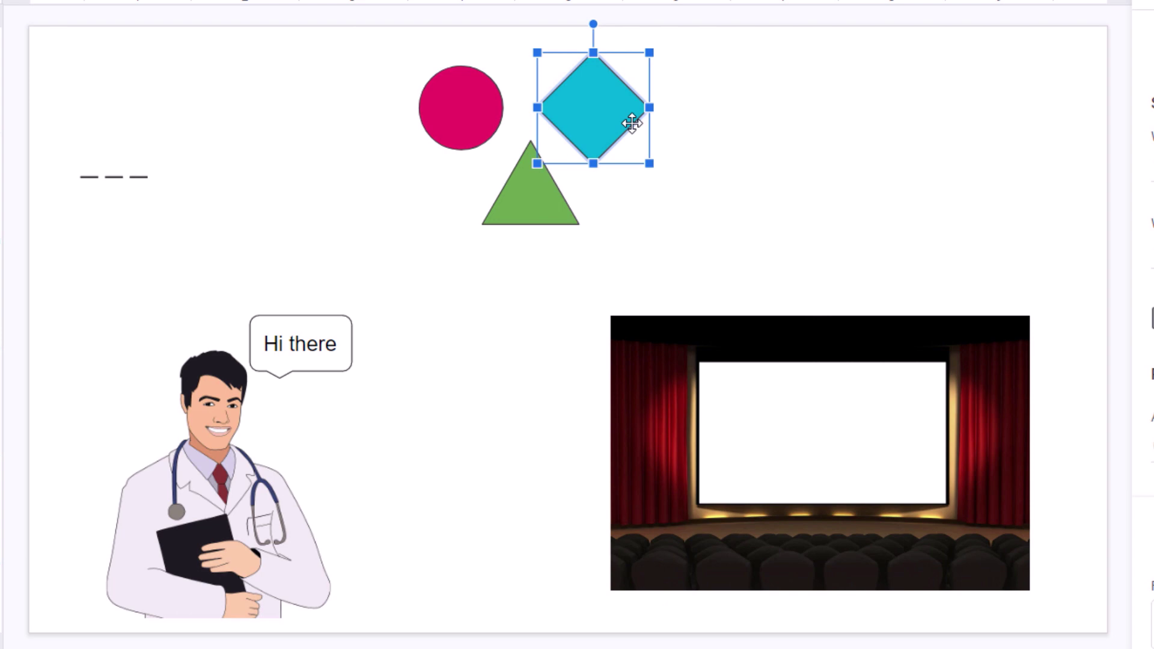
pyautogui.keyDown('shift'); pyautogui.click(519, 222); pyautogui.keyUp('shift')
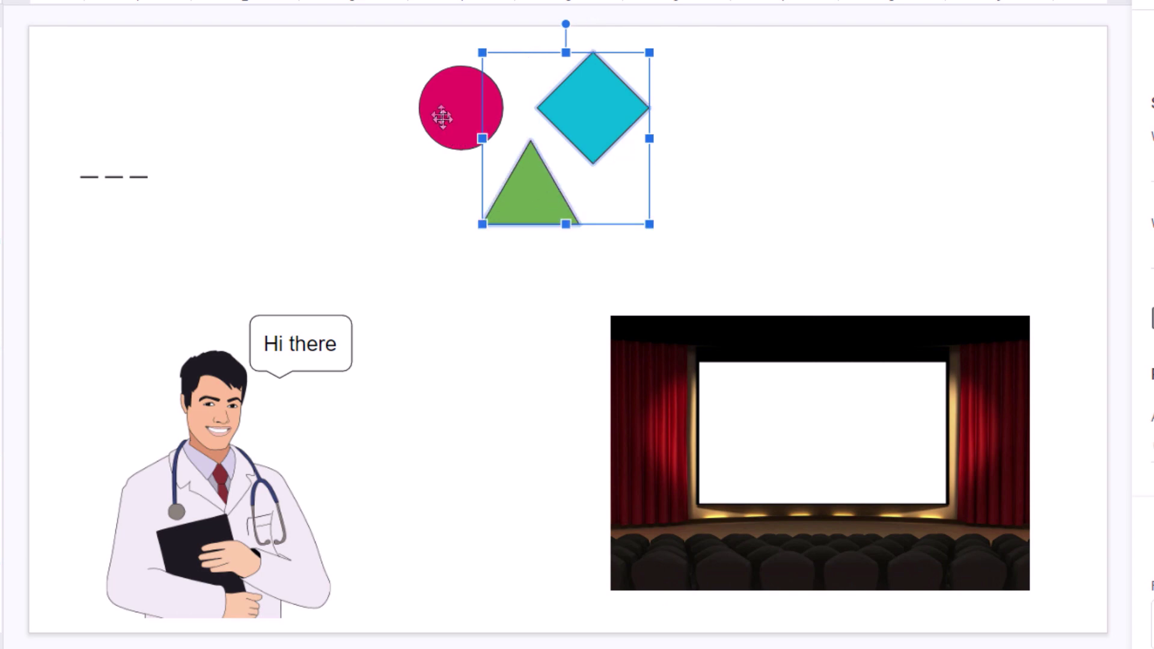
pyautogui.keyDown('shift'); pyautogui.click(432, 86); pyautogui.keyUp('shift')
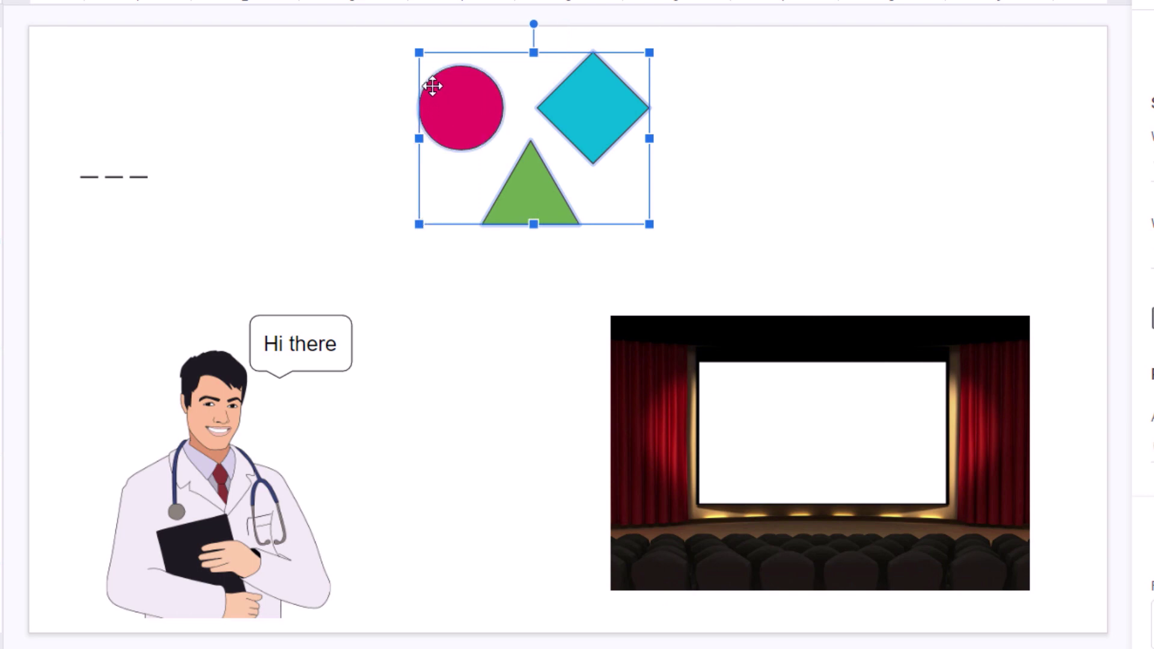
# - Group the circle, diamond and triangle, then drag the group to confirm it moves as one
pyautogui.rightClick(531, 148)
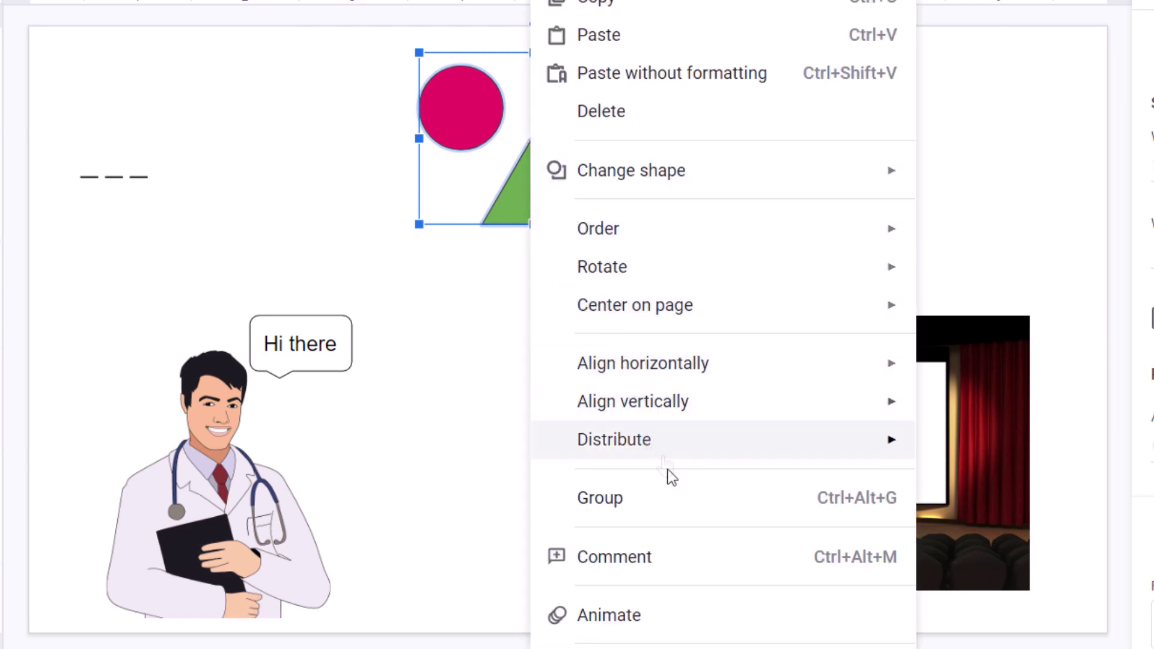
pyautogui.click(674, 502)
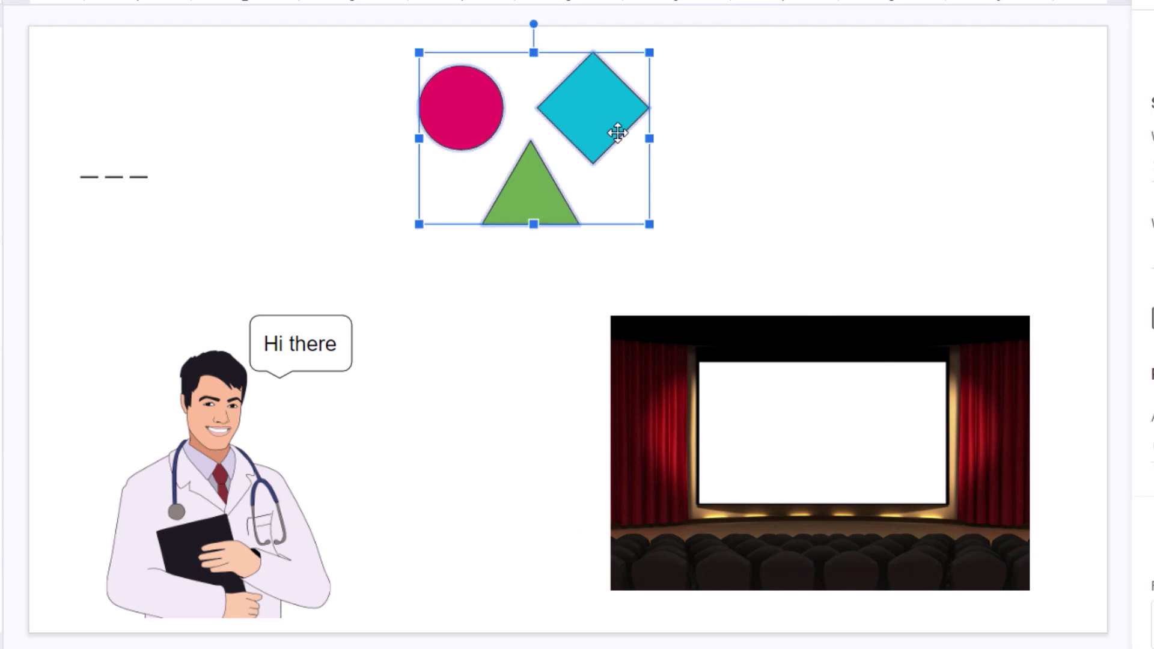
pyautogui.moveTo(629, 122)
pyautogui.mouseDown()
pyautogui.moveTo(813, 110)
pyautogui.moveTo(617, 100)
pyautogui.moveTo(456, 129)
pyautogui.moveTo(654, 125)
pyautogui.moveTo(622, 122)
pyautogui.mouseUp()
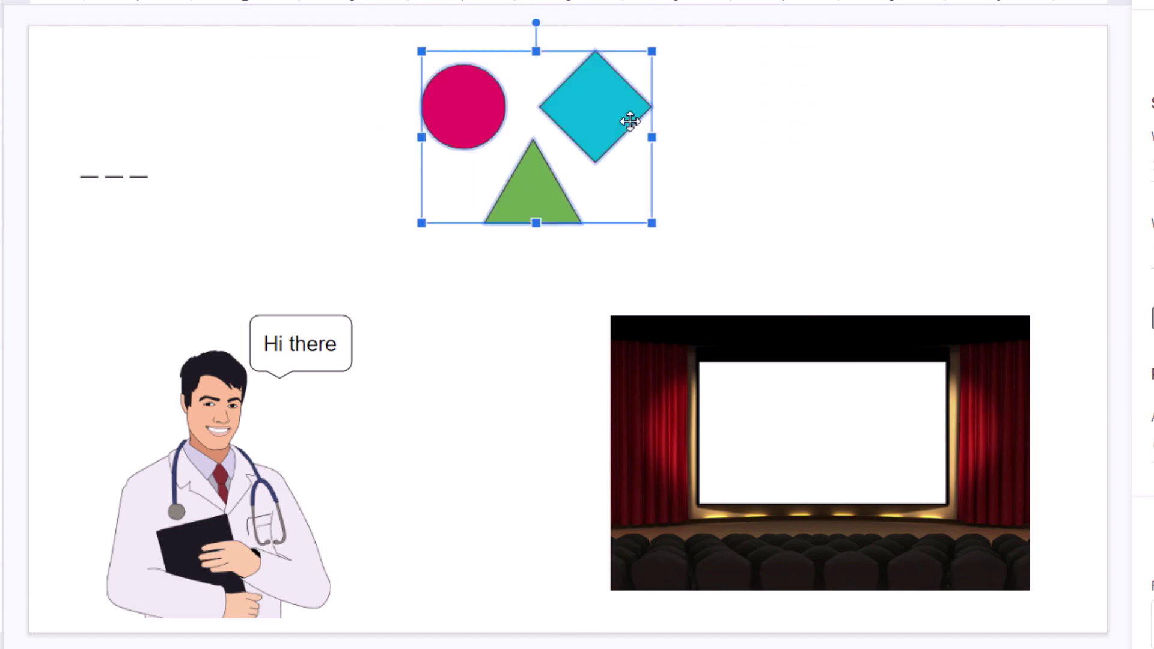
# - Ungroup the circle, diamond and triangle so each shape moves on its own
pyautogui.rightClick(572, 133)
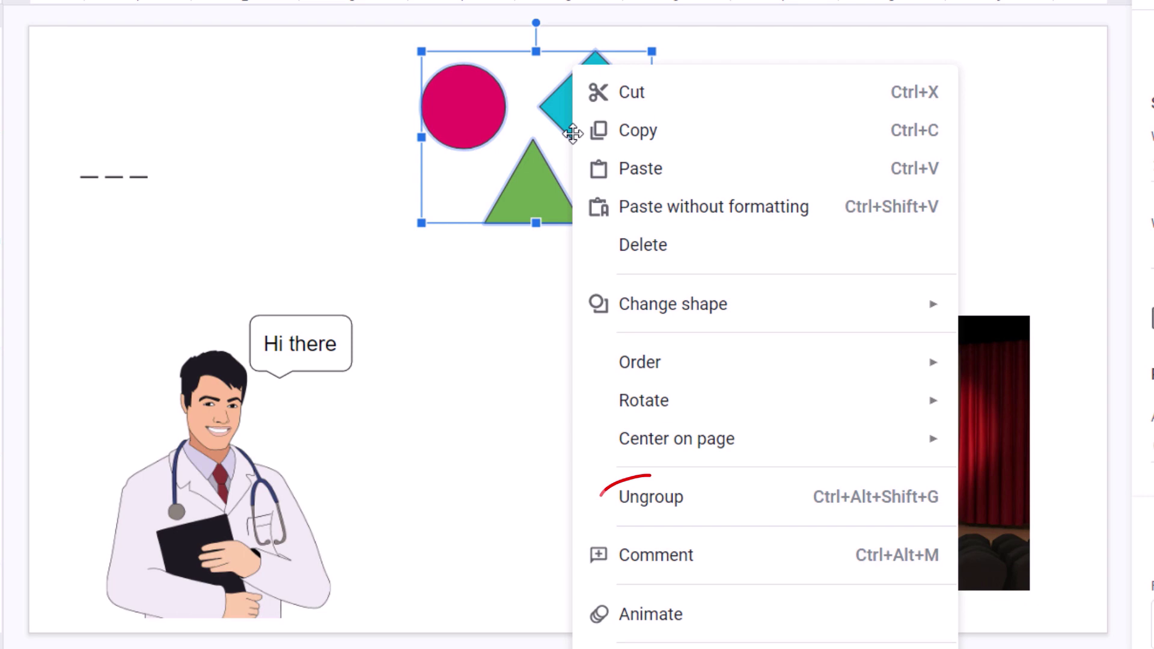
pyautogui.click(695, 501)
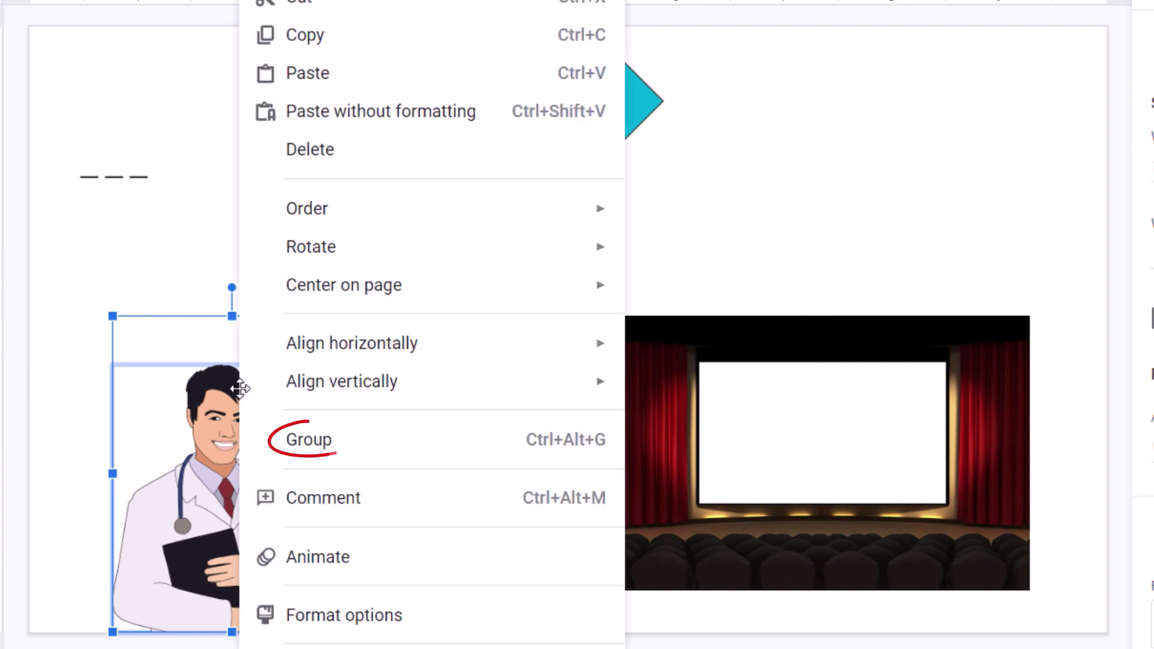
# - Group the doctor illustration with the 'Hi there' callout, then deselect it
pyautogui.click(336, 453)
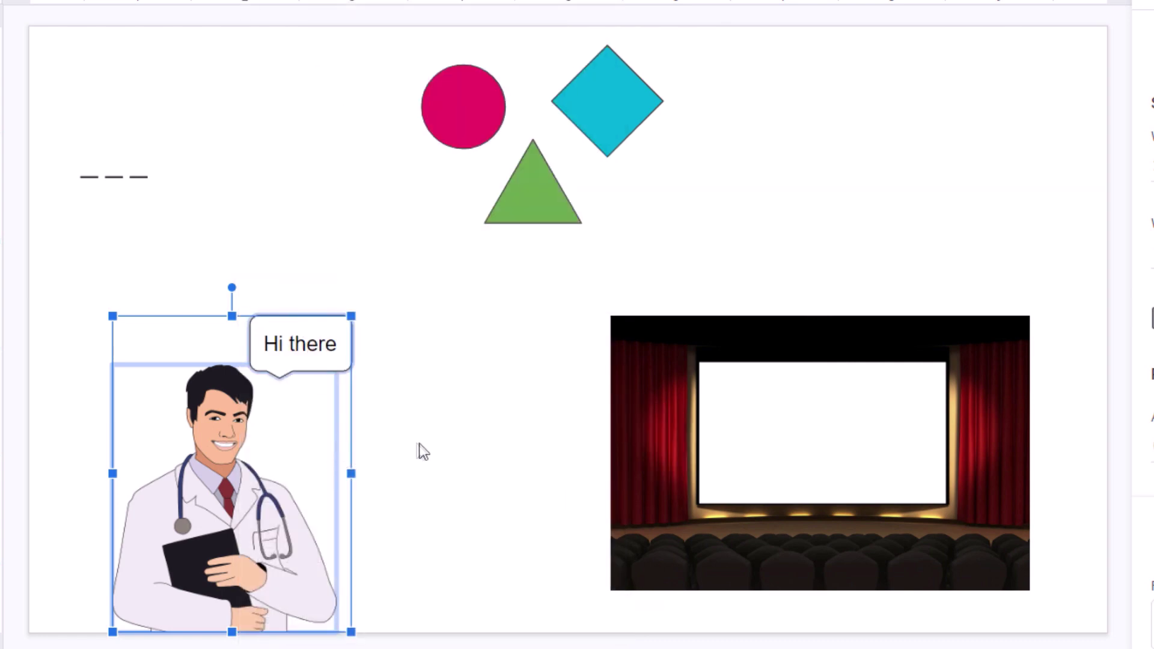
pyautogui.click(444, 436)
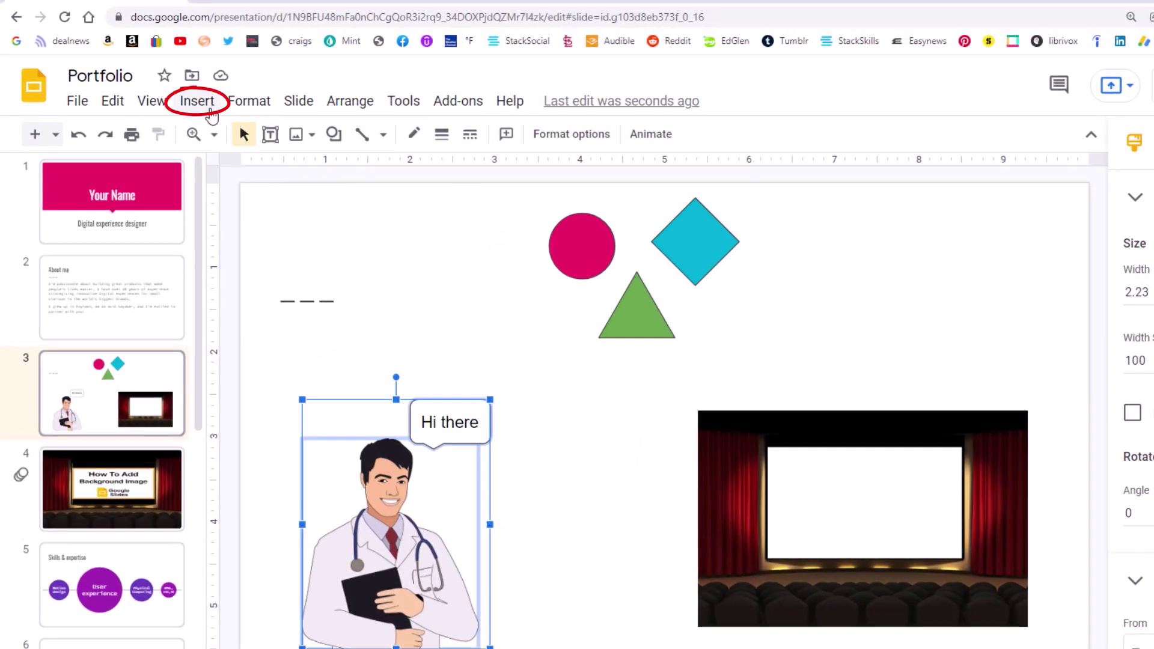
# - Insert a text box drawn across the theater image's white screen
pyautogui.click(210, 112)
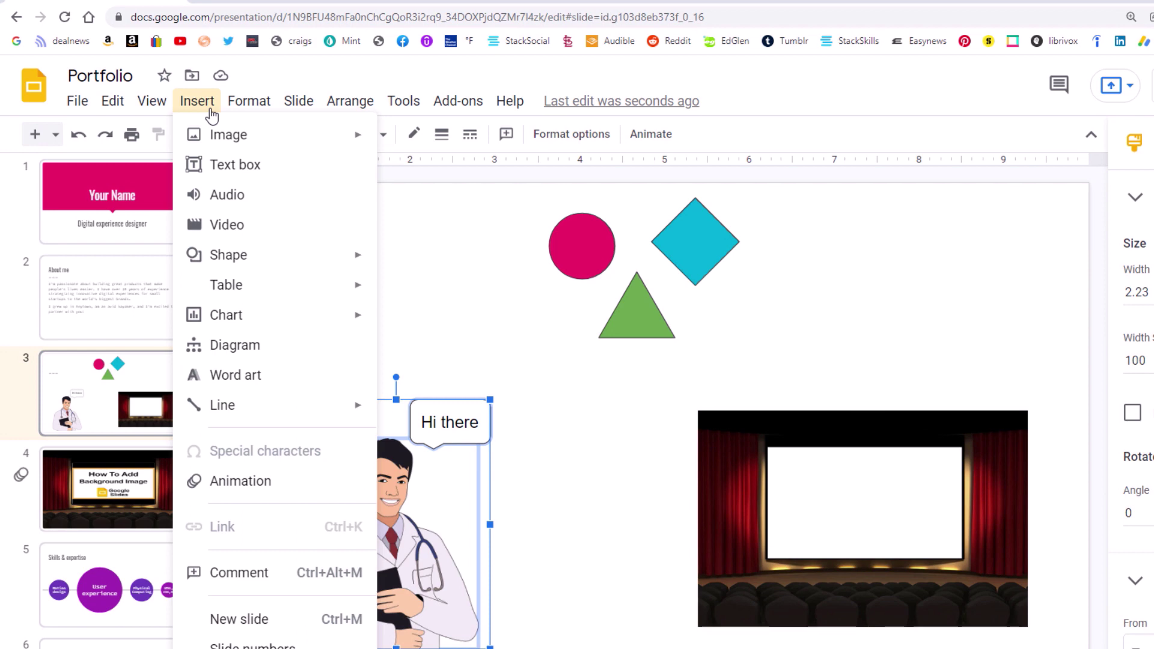
pyautogui.moveTo(268, 282)
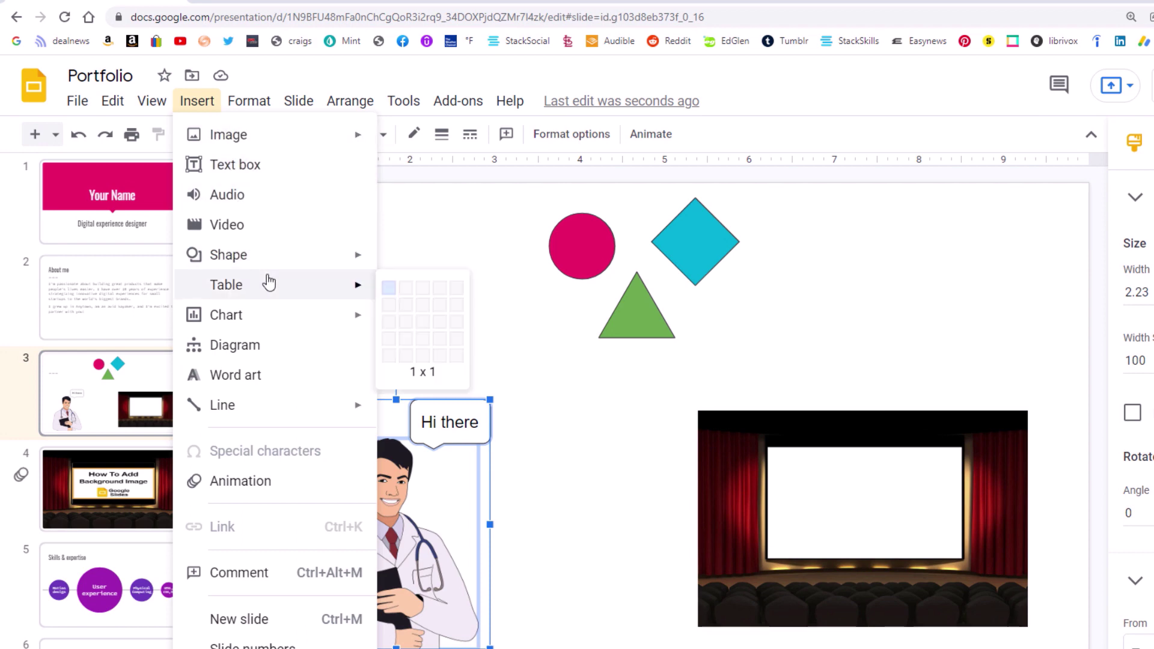
pyautogui.click(259, 171)
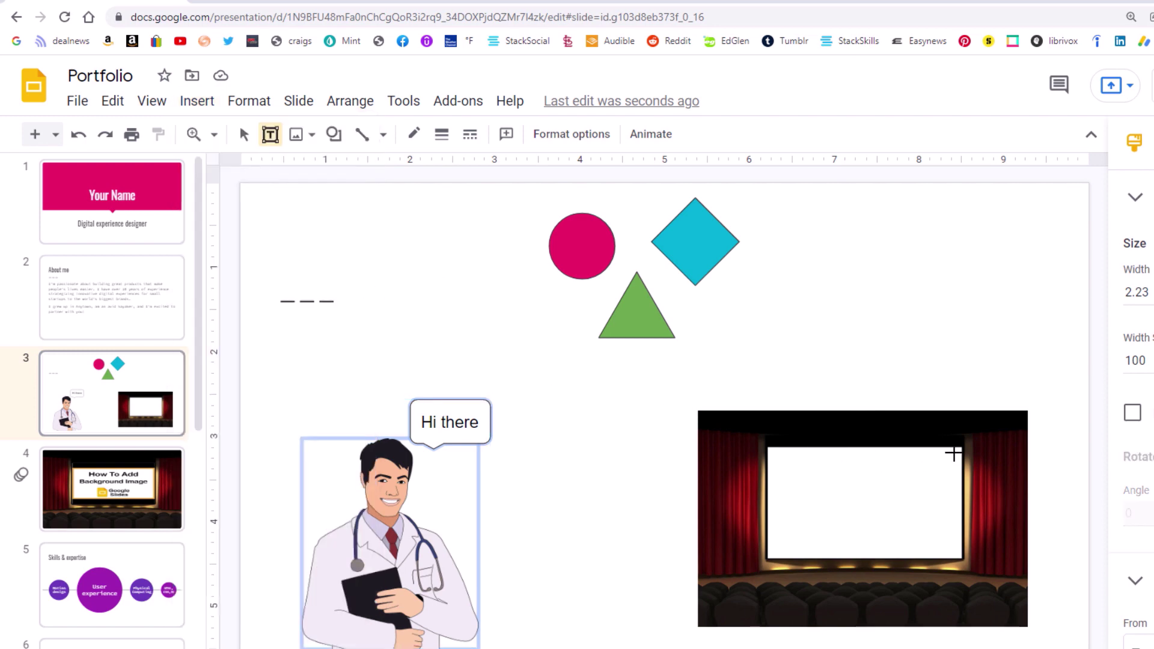
pyautogui.moveTo(955, 454); pyautogui.dragTo(773, 547)
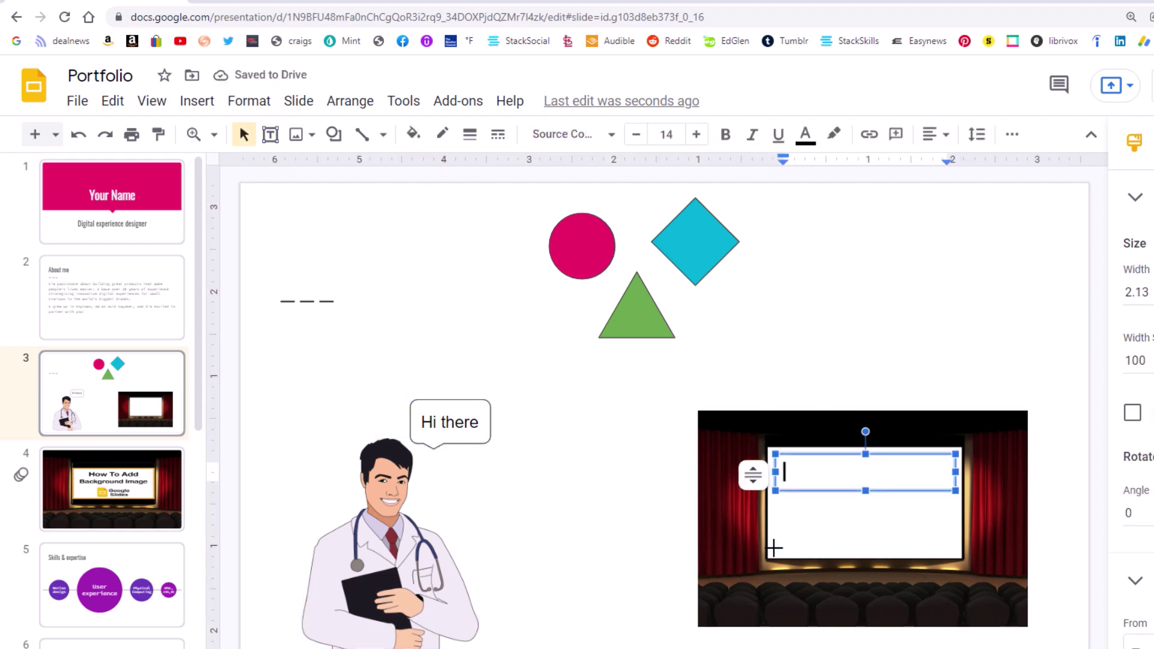
# - Type 'The End' into the new text box, fixing the typo
pyautogui.write('T')
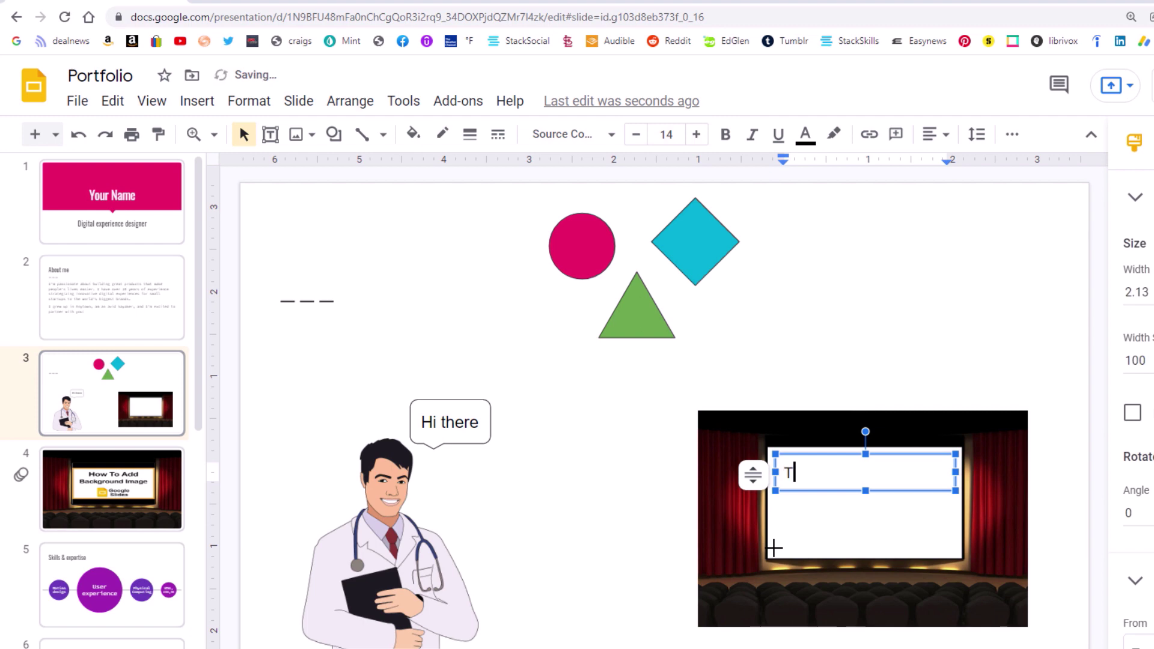
pyautogui.write('he Enm')
pyautogui.press('BackSpace')
pyautogui.write('d')
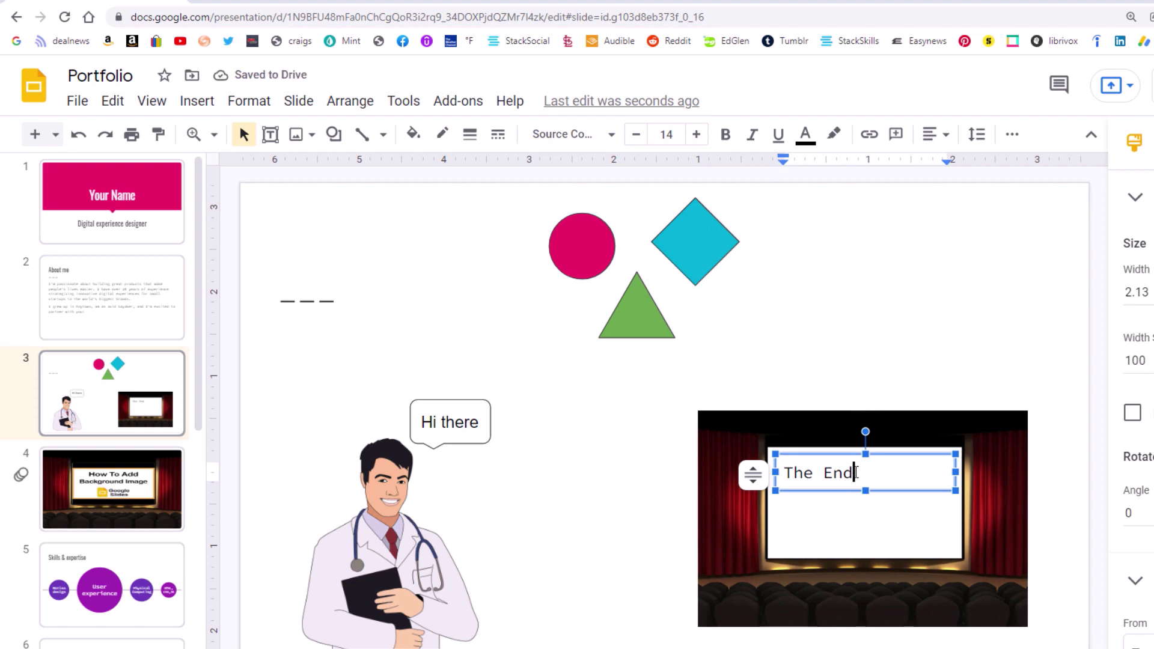
# - Make 'The End' bold and set its font size to 33 so it fits one line
pyautogui.moveTo(854, 473); pyautogui.dragTo(787, 473)
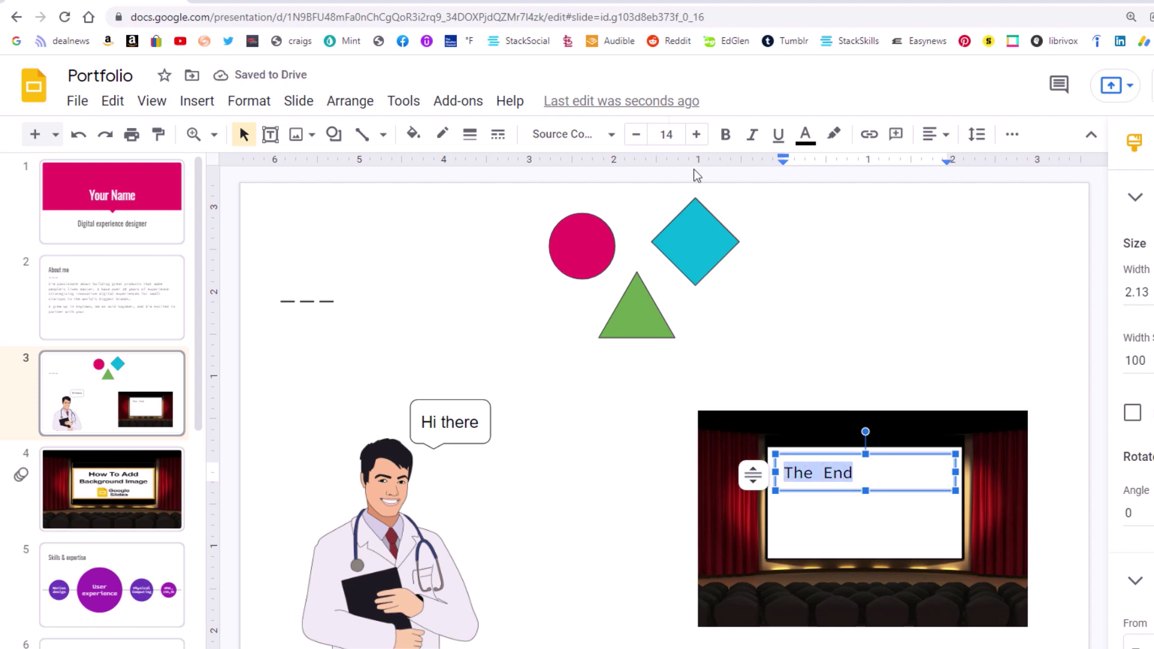
pyautogui.click(725, 135)
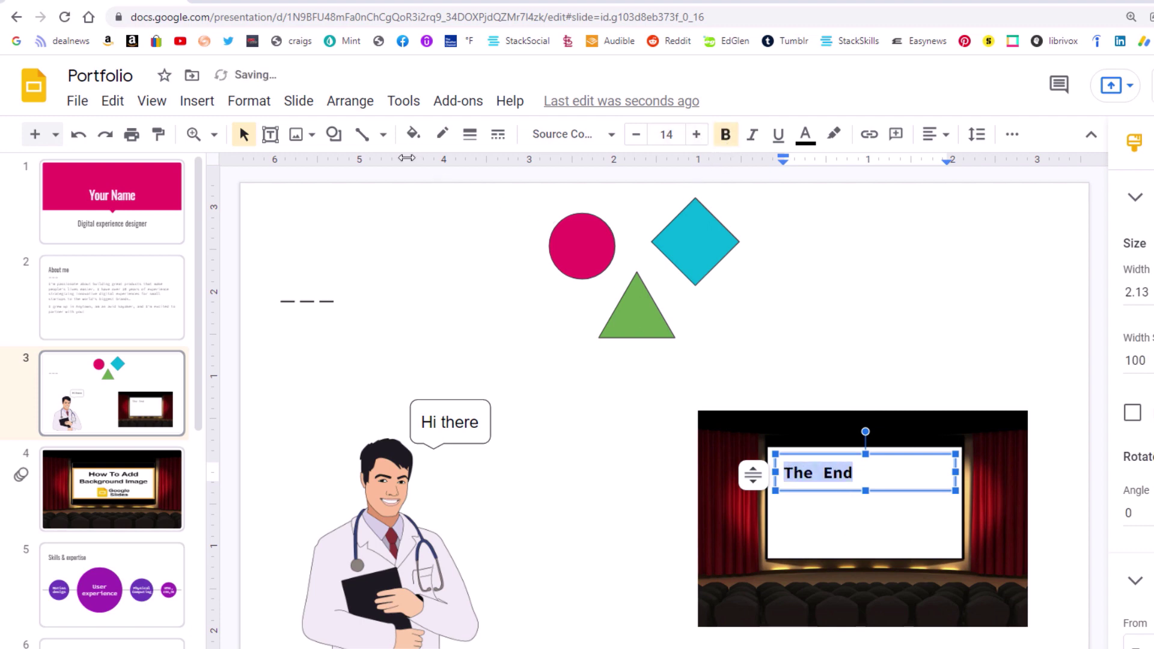
pyautogui.click(695, 134)
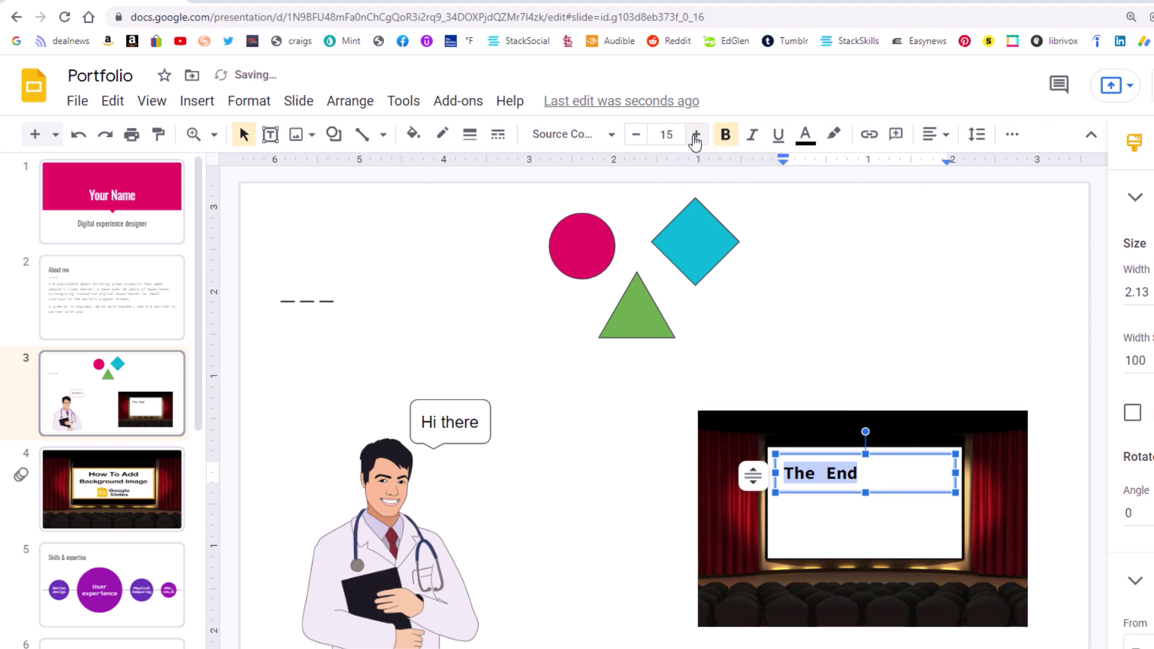
pyautogui.click(696, 135)
pyautogui.click(695, 134)
pyautogui.click(695, 134)
pyautogui.click(695, 135)
pyautogui.click(695, 134)
pyautogui.click(695, 134)
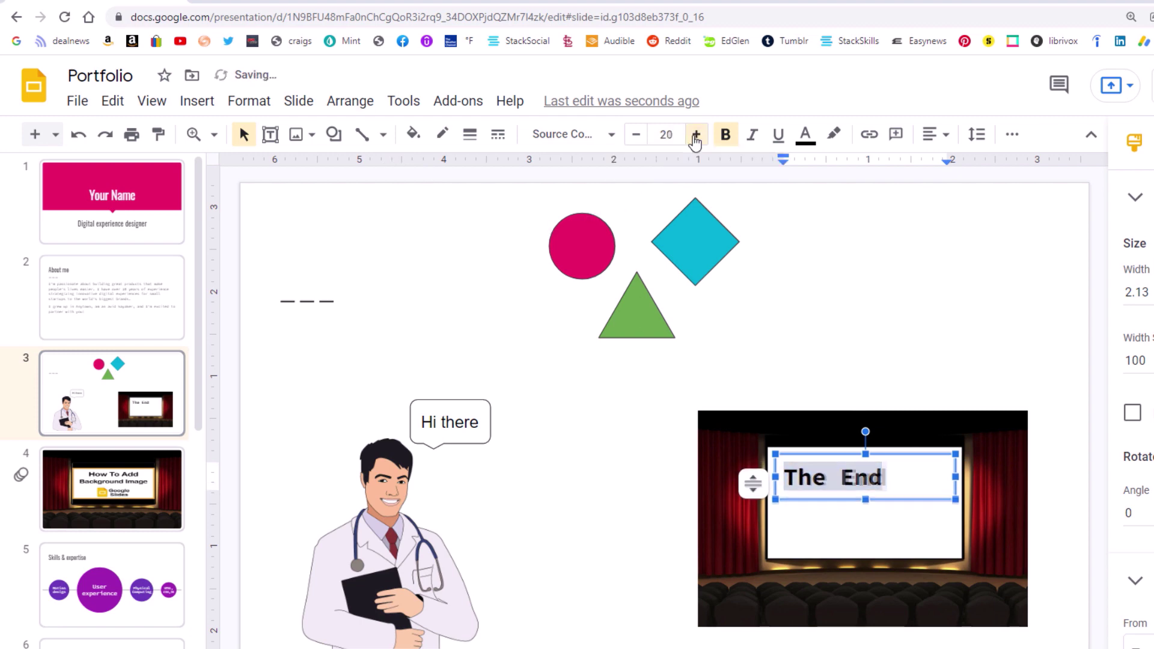
pyautogui.click(695, 135)
pyautogui.click(695, 135)
pyautogui.click(695, 134)
pyautogui.click(695, 134)
pyautogui.doubleClick(695, 135)
pyautogui.click(695, 135)
pyautogui.click(695, 135)
pyautogui.click(695, 134)
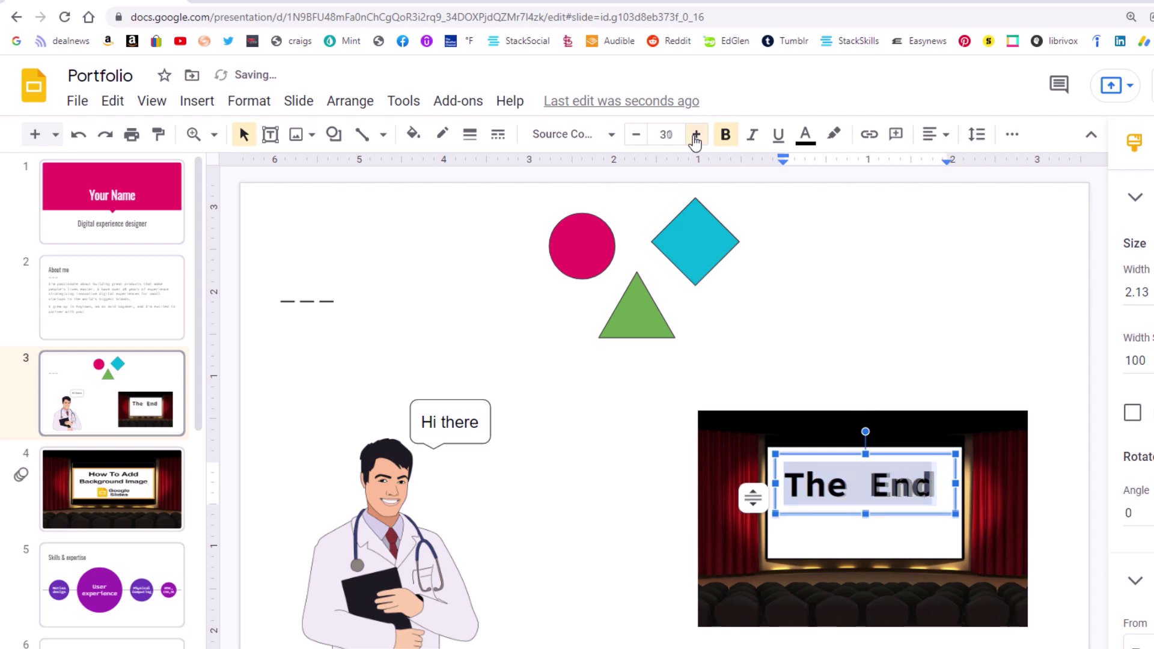
pyautogui.click(695, 134)
pyautogui.click(695, 135)
pyautogui.click(695, 135)
pyautogui.click(695, 135)
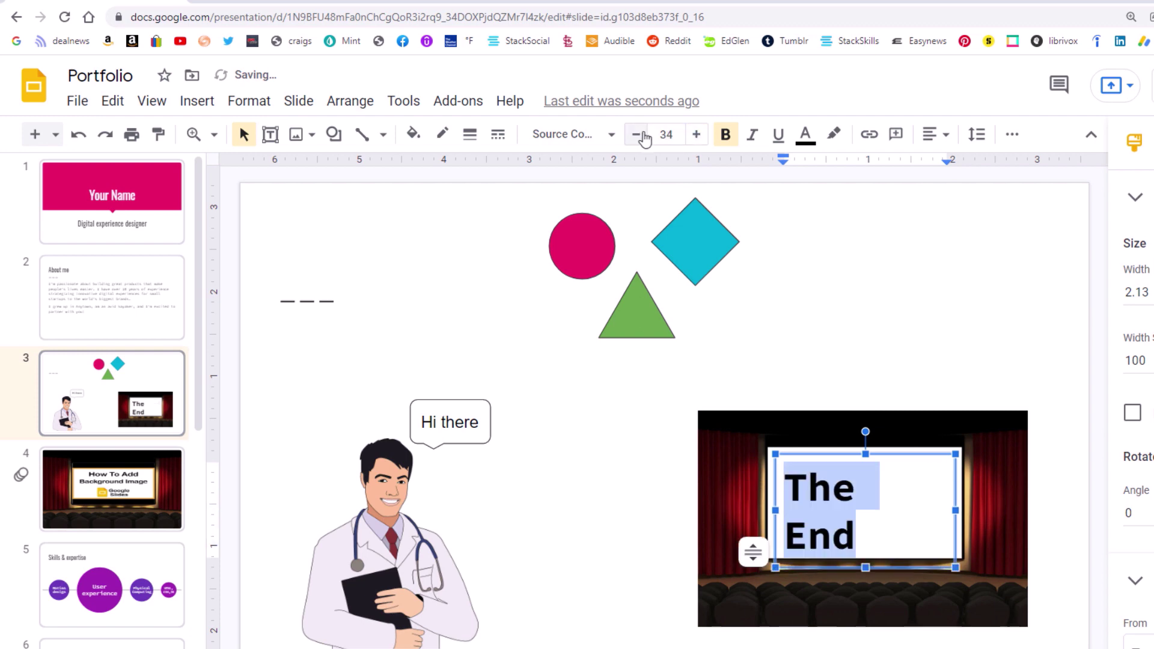
pyautogui.click(635, 135)
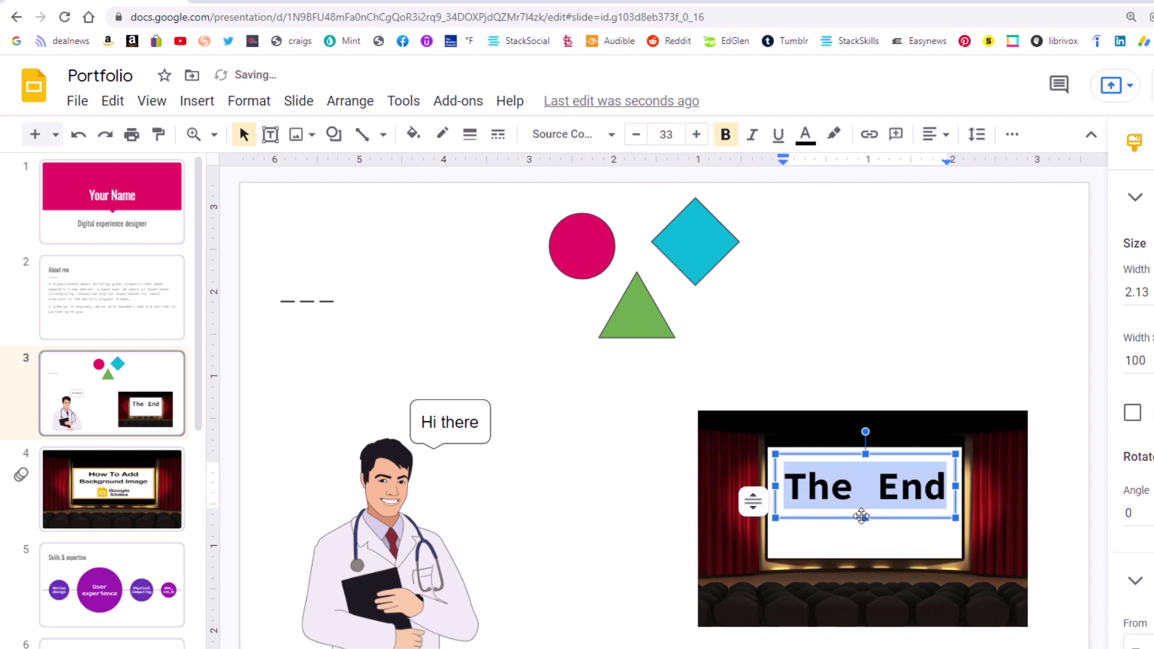
# - Centre 'The End' on the theater screen and select it together with the theater image
pyautogui.moveTo(861, 515); pyautogui.dragTo(856, 534)
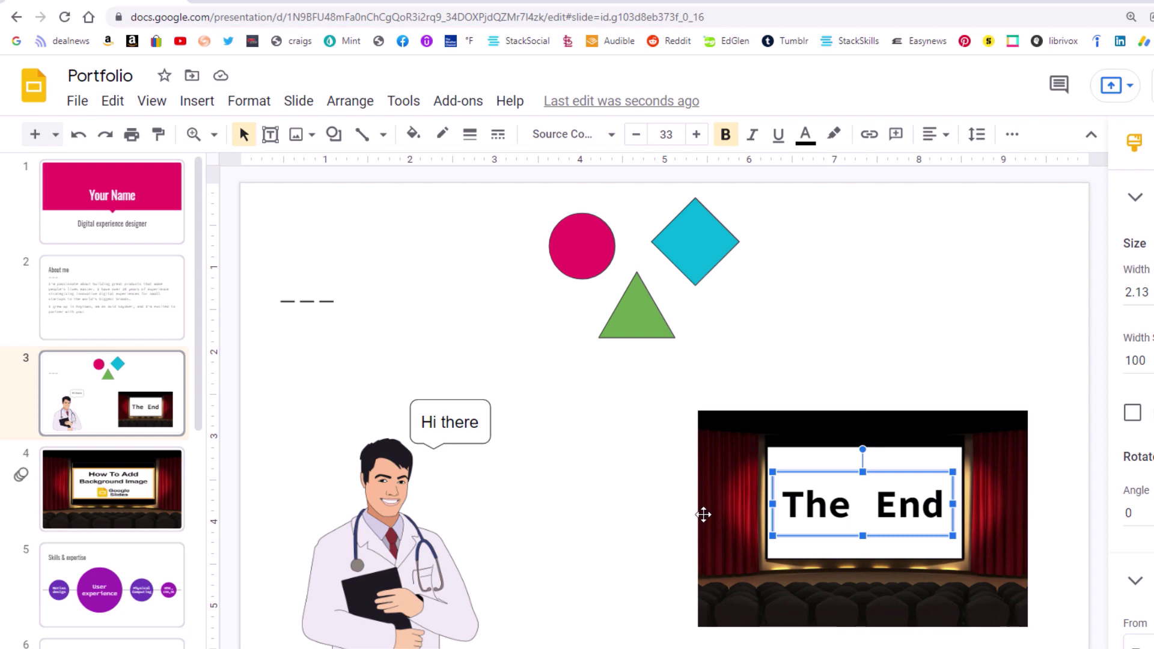
pyautogui.click(703, 514)
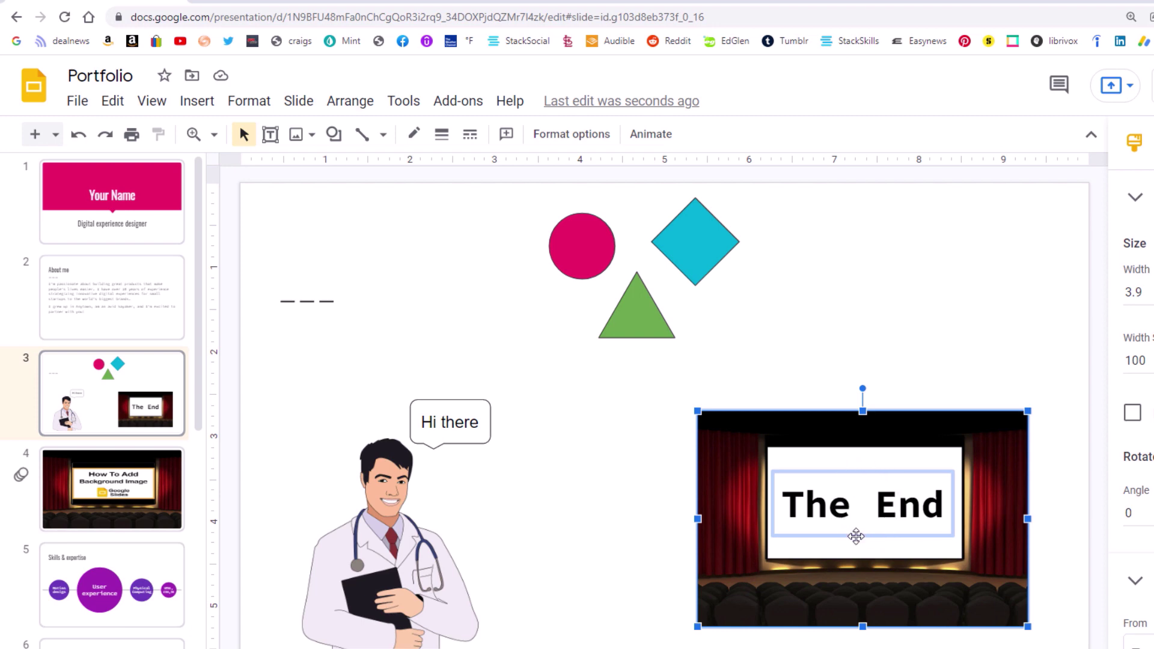
# - Group the 'The End' text with the theater image
pyautogui.rightClick(855, 536)
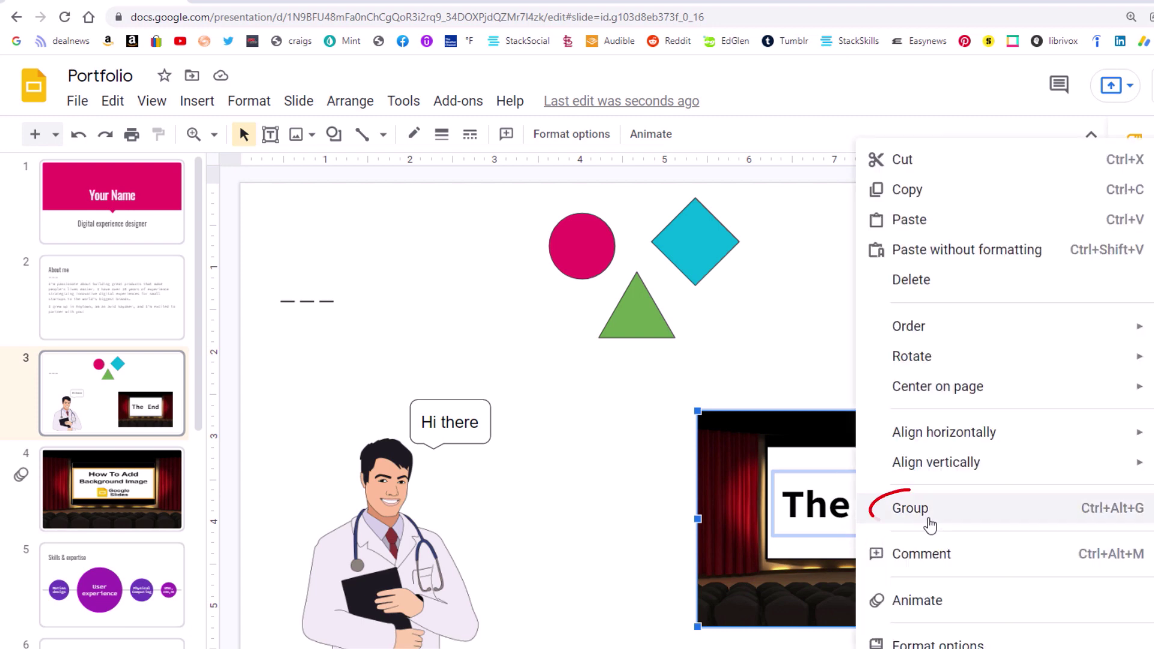
pyautogui.click(941, 520)
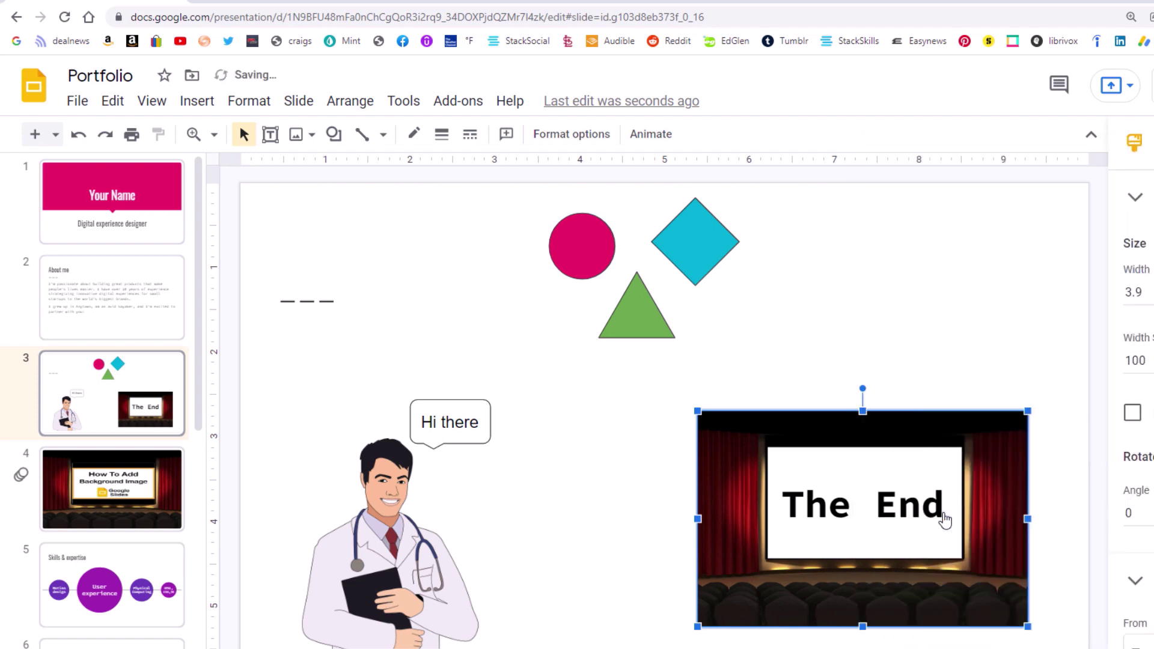
pyautogui.click(941, 332)
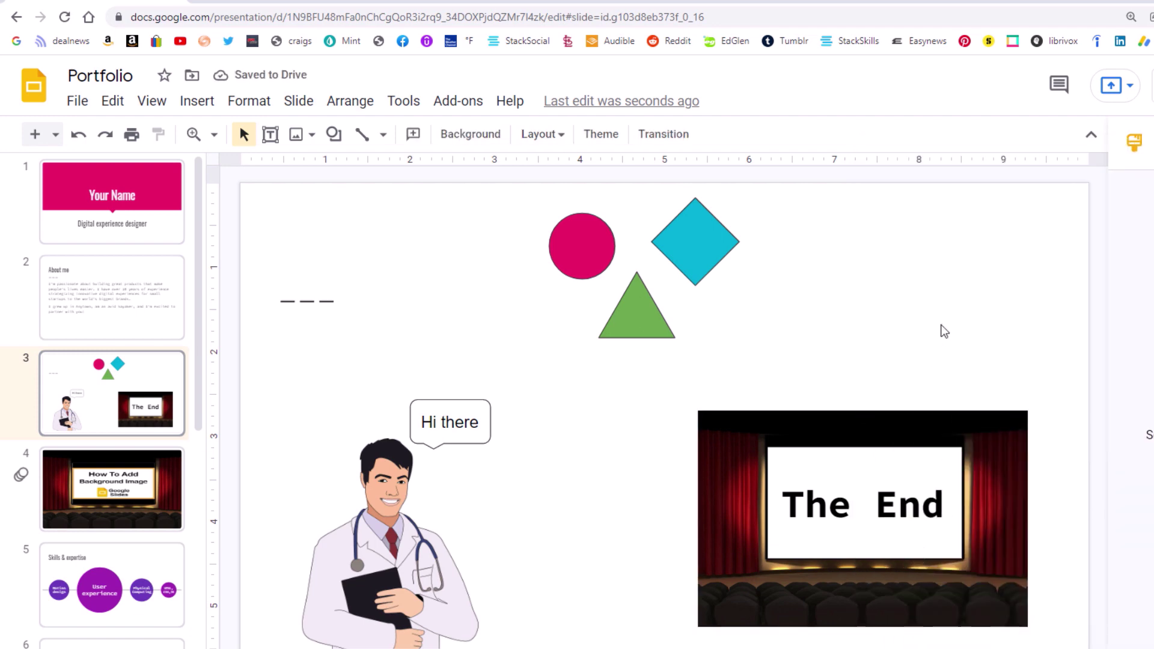
# - Nudge the theater group right and down, resize it to 3.92 in wide, then ungroup it
pyautogui.click(925, 502)
pyautogui.moveTo(925, 502); pyautogui.dragTo(939, 523)
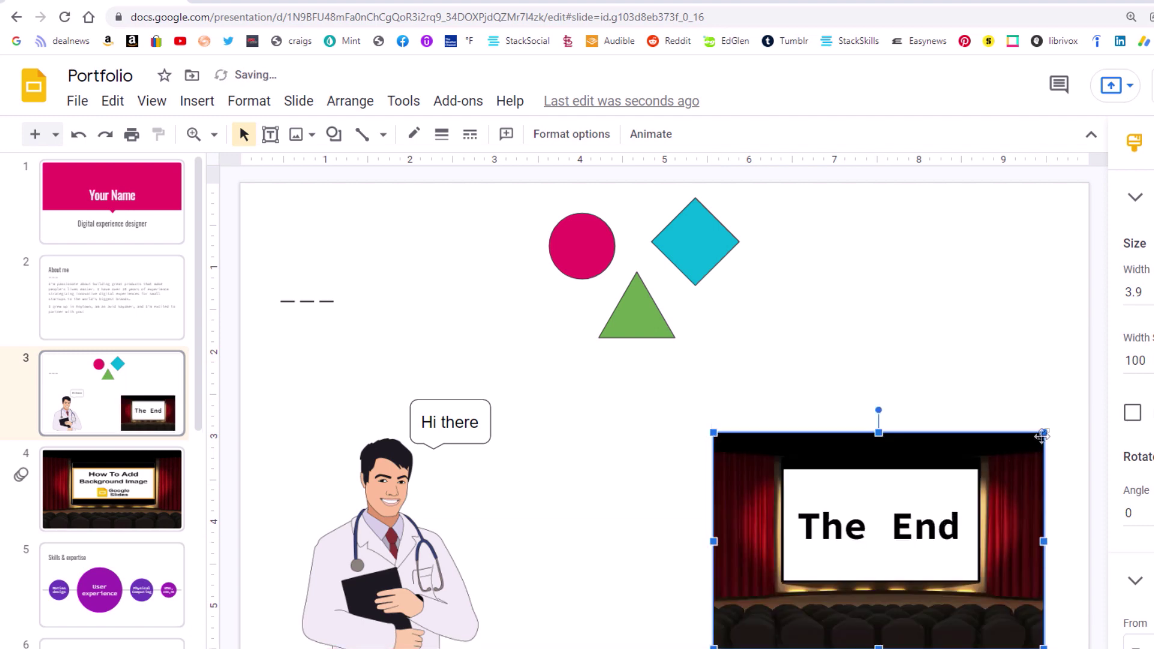
pyautogui.moveTo(1044, 431)
pyautogui.mouseDown()
pyautogui.moveTo(967, 482)
pyautogui.moveTo(1045, 420)
pyautogui.mouseUp()
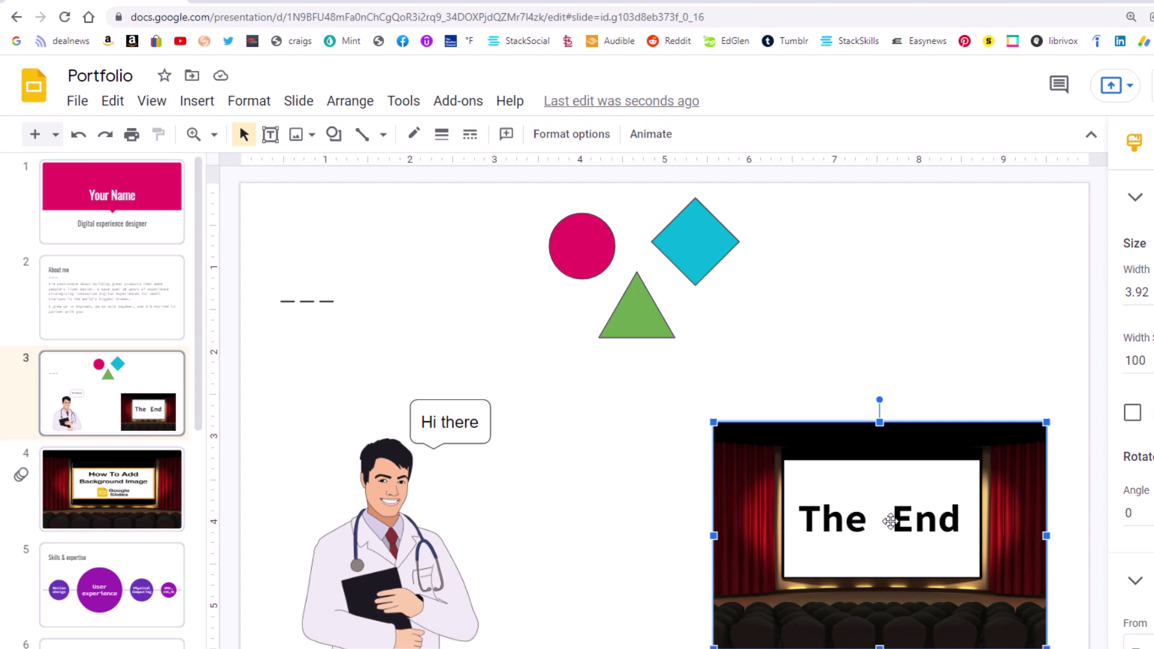
pyautogui.rightClick(889, 520)
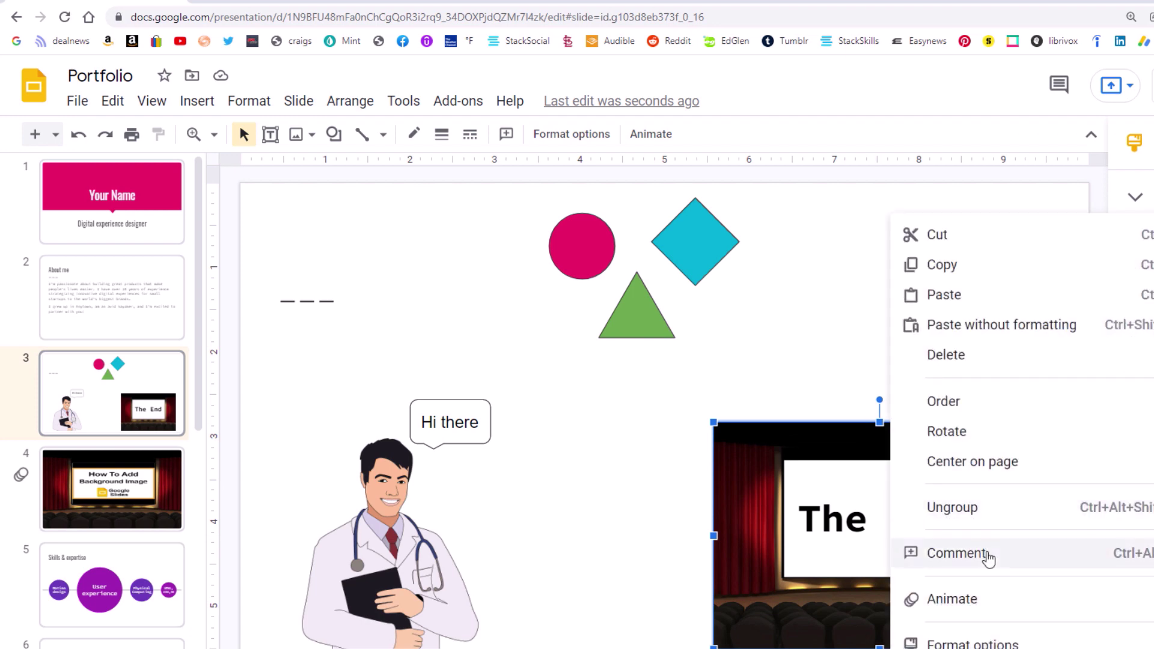
pyautogui.click(971, 511)
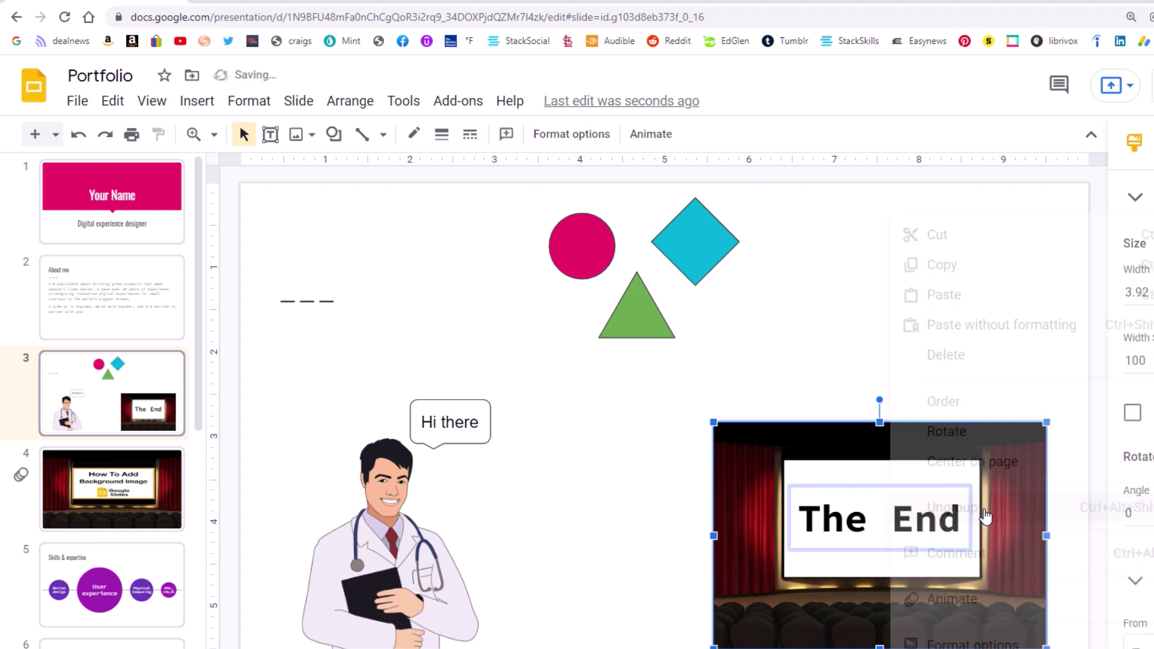